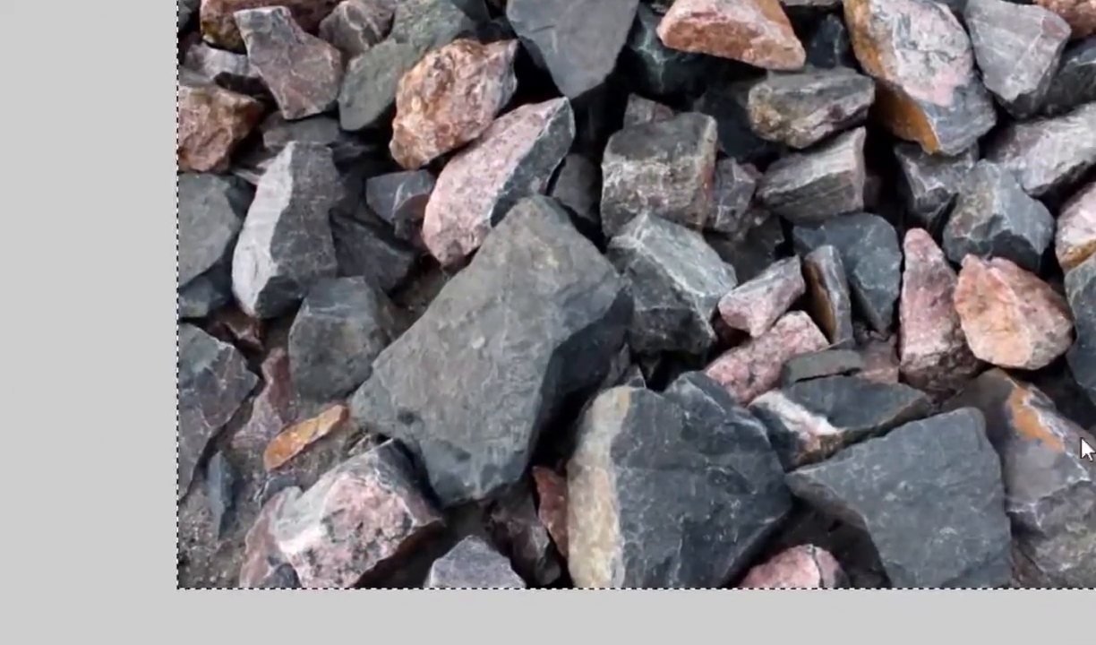
- Enlarge the Layers window to read the full layer names, and return it to its compact size and original place
drag(1082, 439, 504, 306)
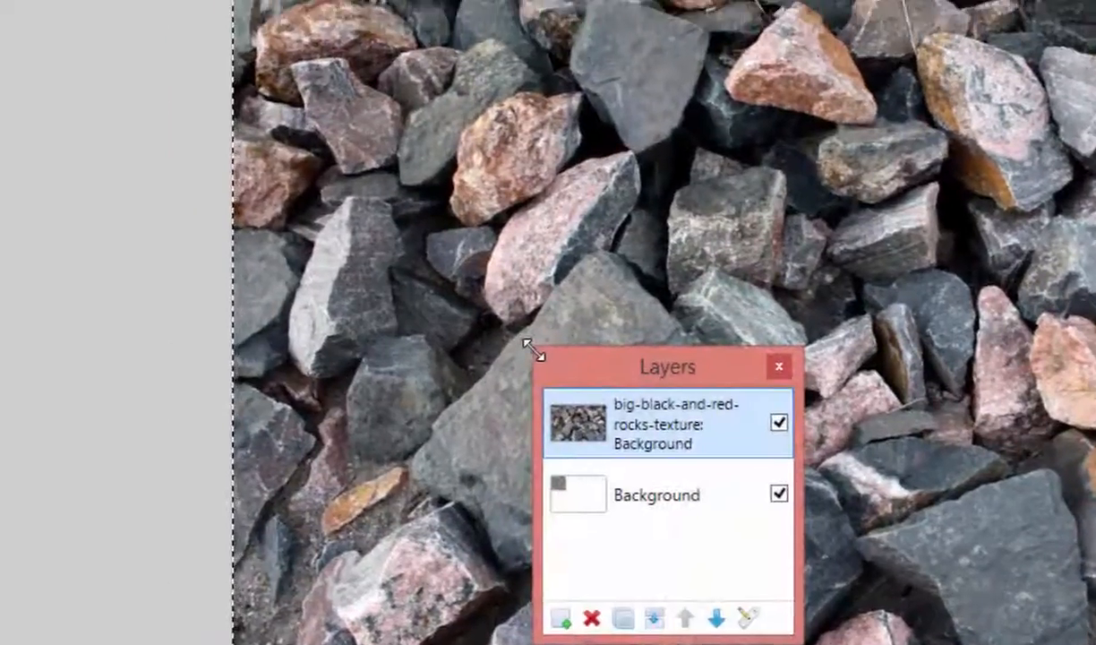
drag(531, 347, 164, 34)
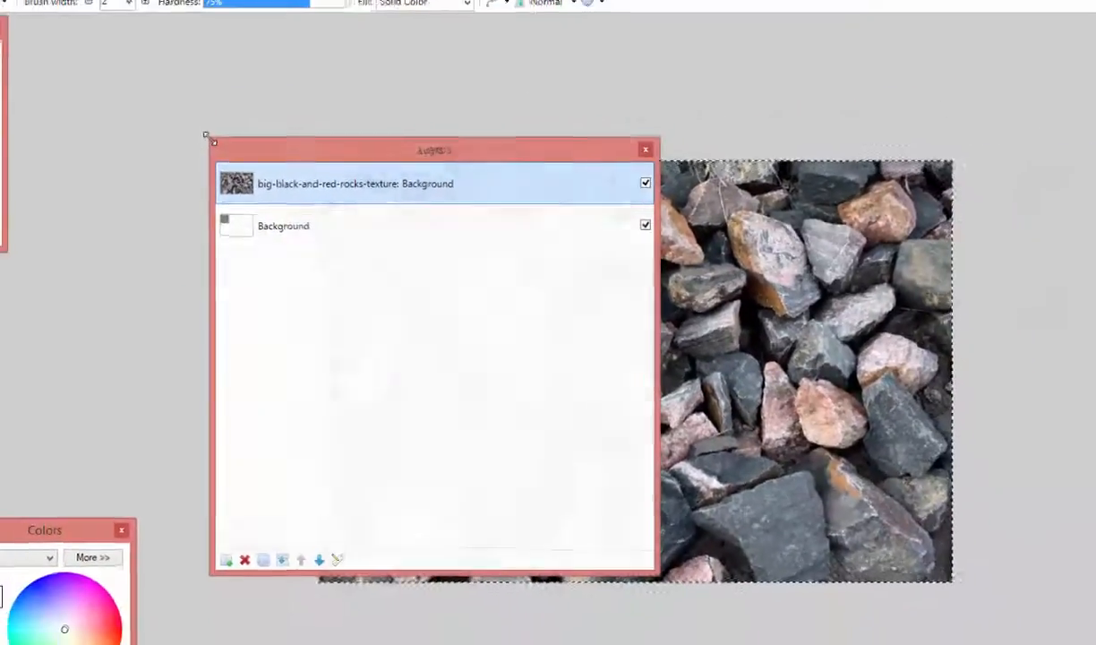
drag(205, 134, 540, 400)
drag(472, 364, 1009, 481)
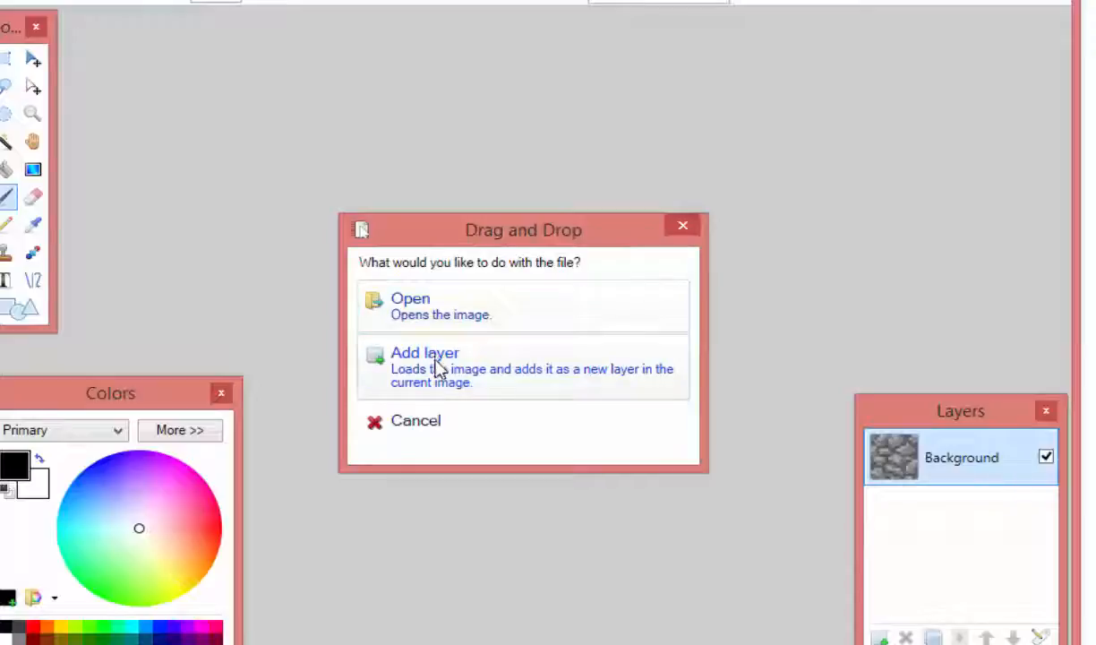
- Open the dropped rocks photo as a separate image instead of adding it as a layer
click(433, 313)
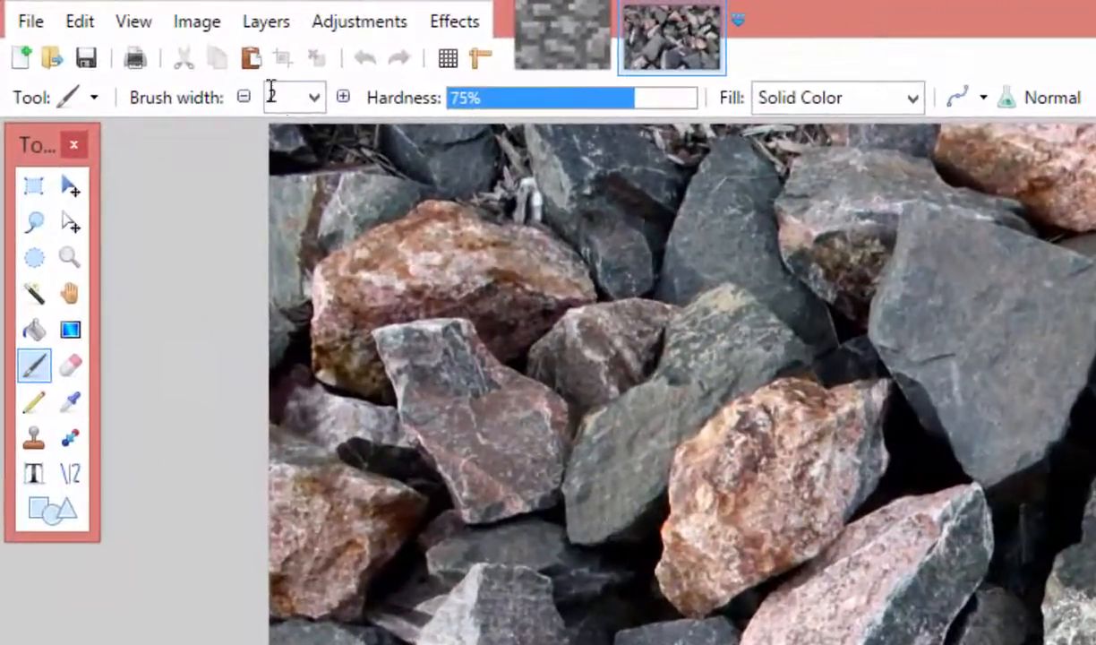
- Check the pixel dimensions of the rocks photo and the cobblestone texture in the Resize settings without changing either image
click(163, 20)
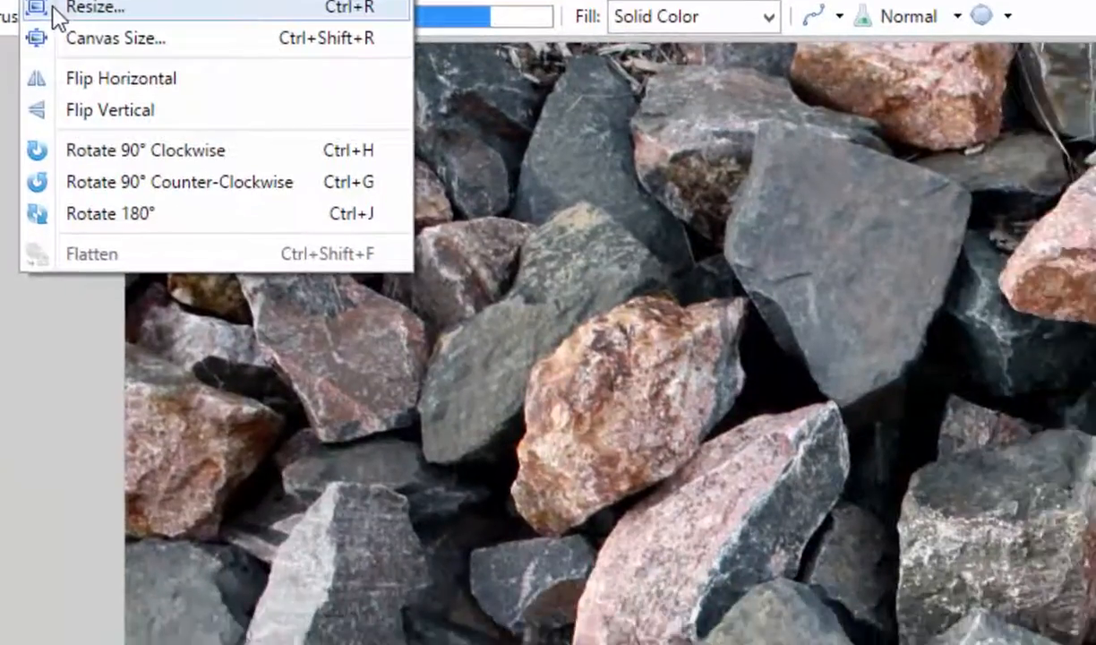
click(202, 90)
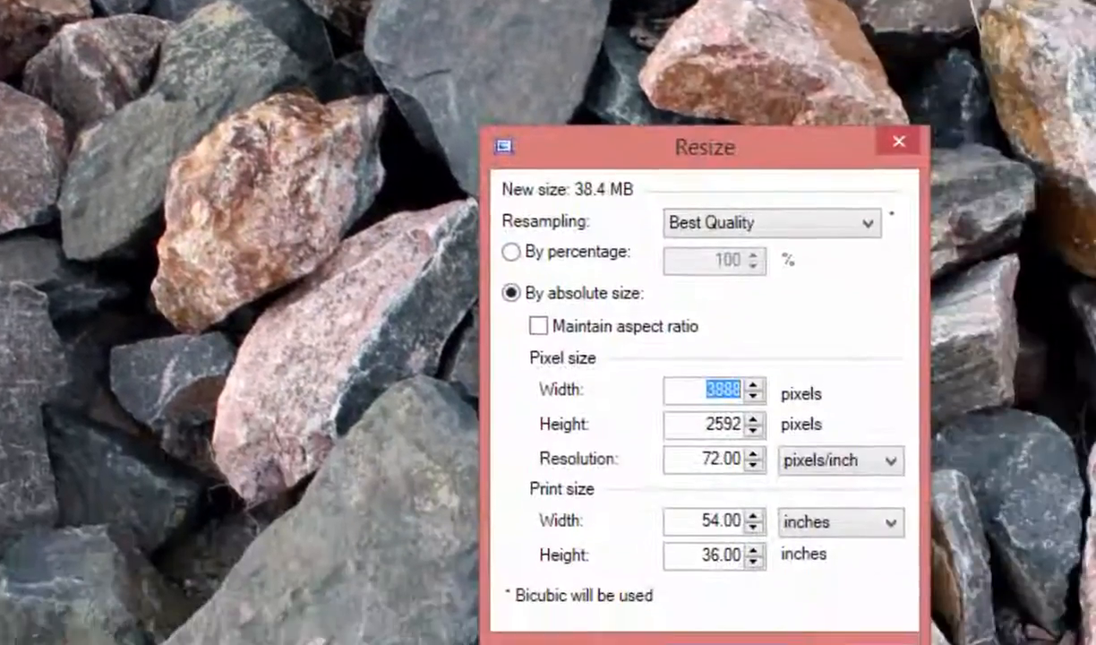
key(BackSpace)
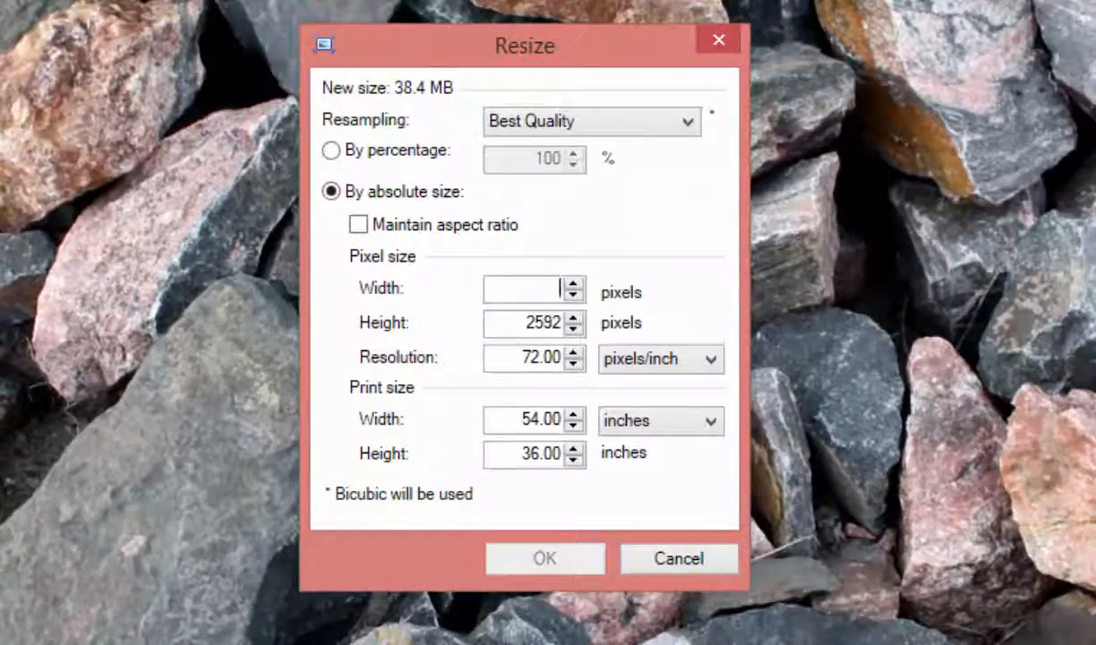
click(676, 561)
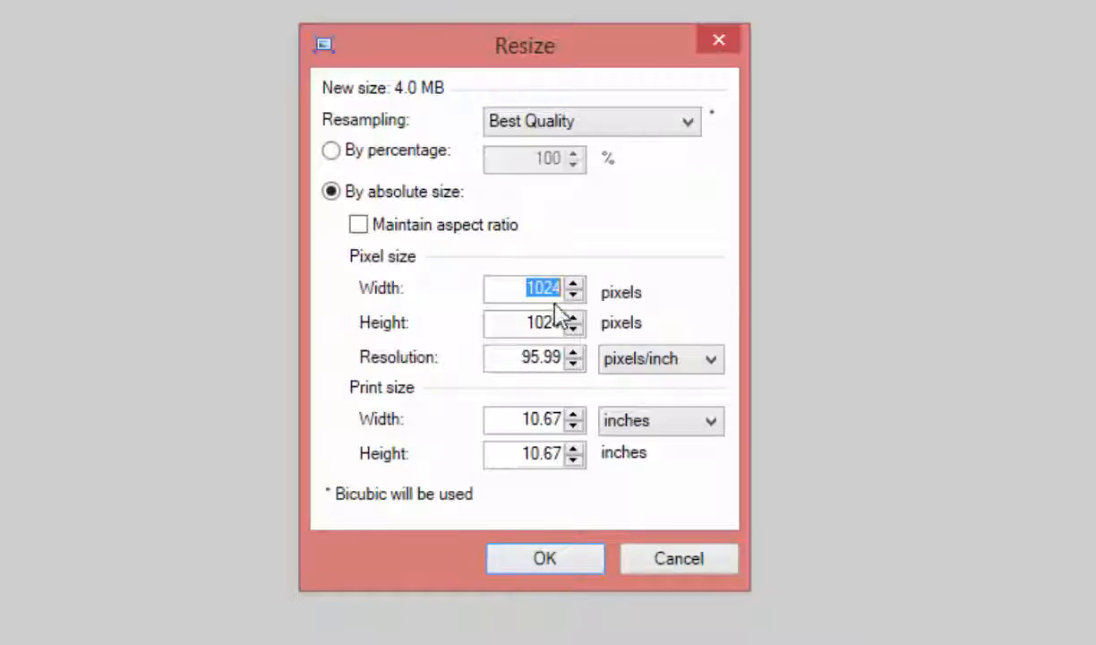
click(546, 560)
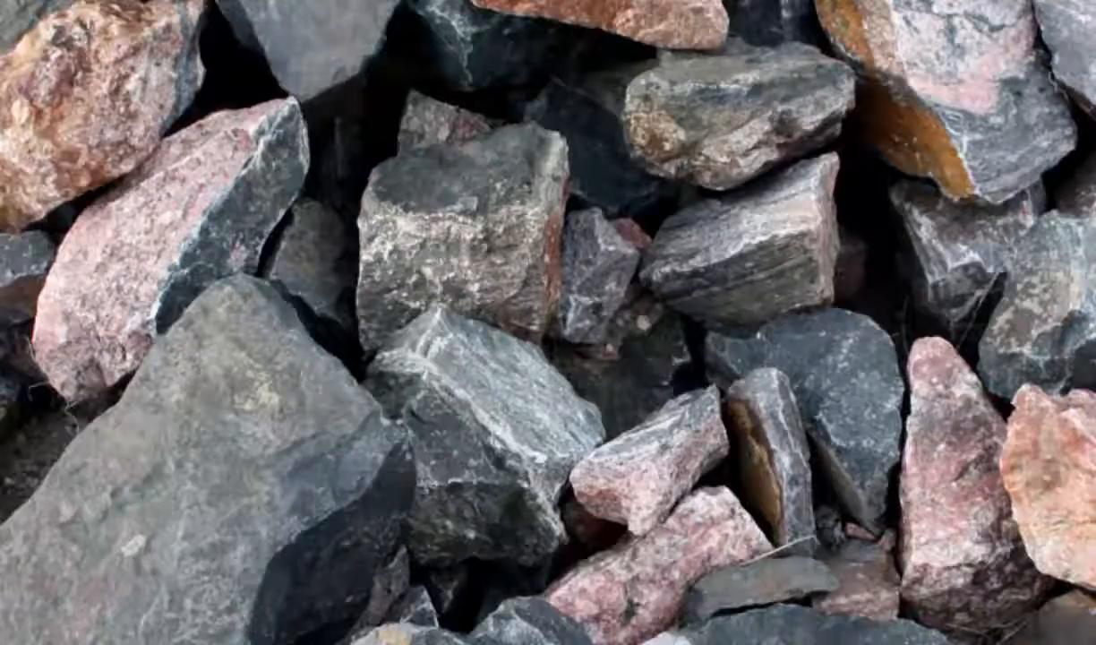
- Resize the rocks photo to 1024 × 1024 pixels without maintaining the aspect ratio
key(ctrl+r)
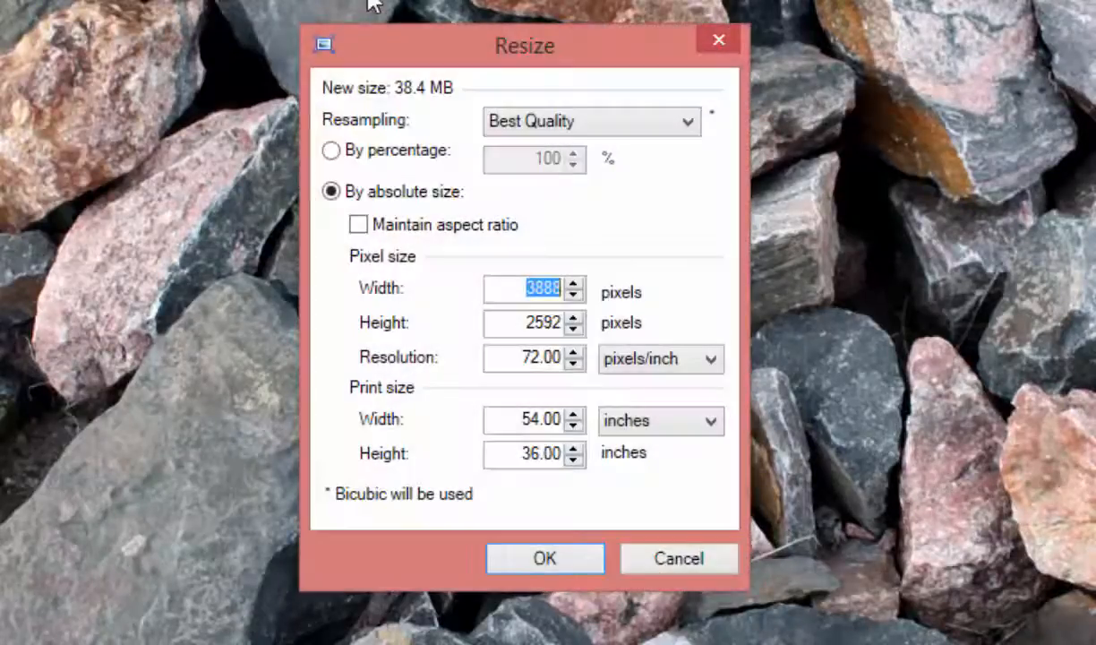
key(BackSpace)
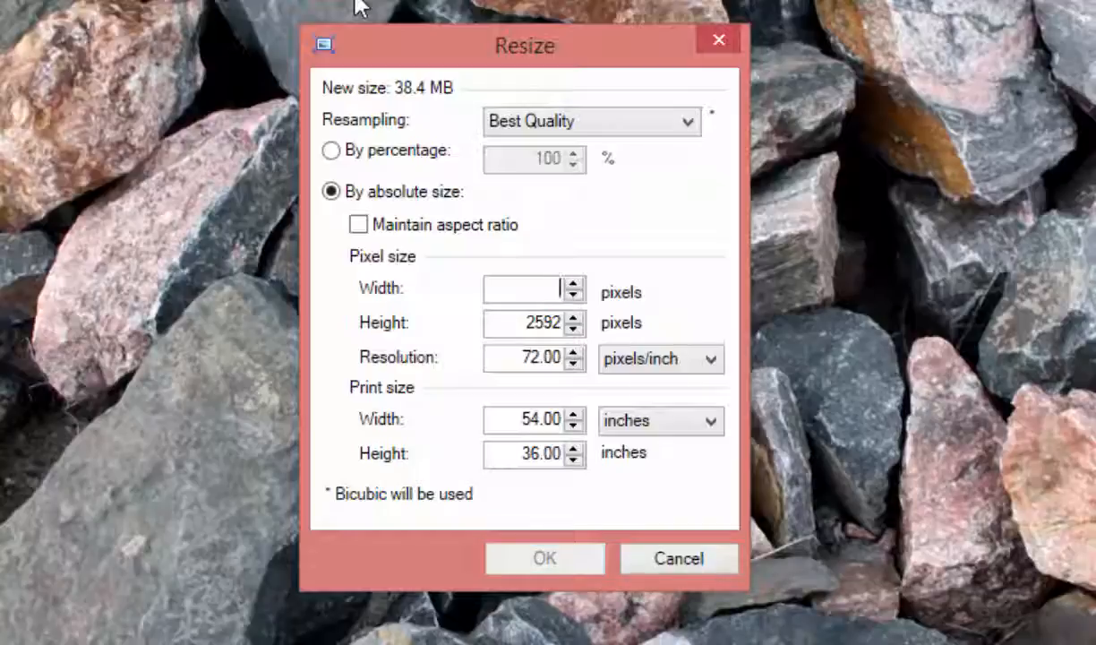
text(1024)
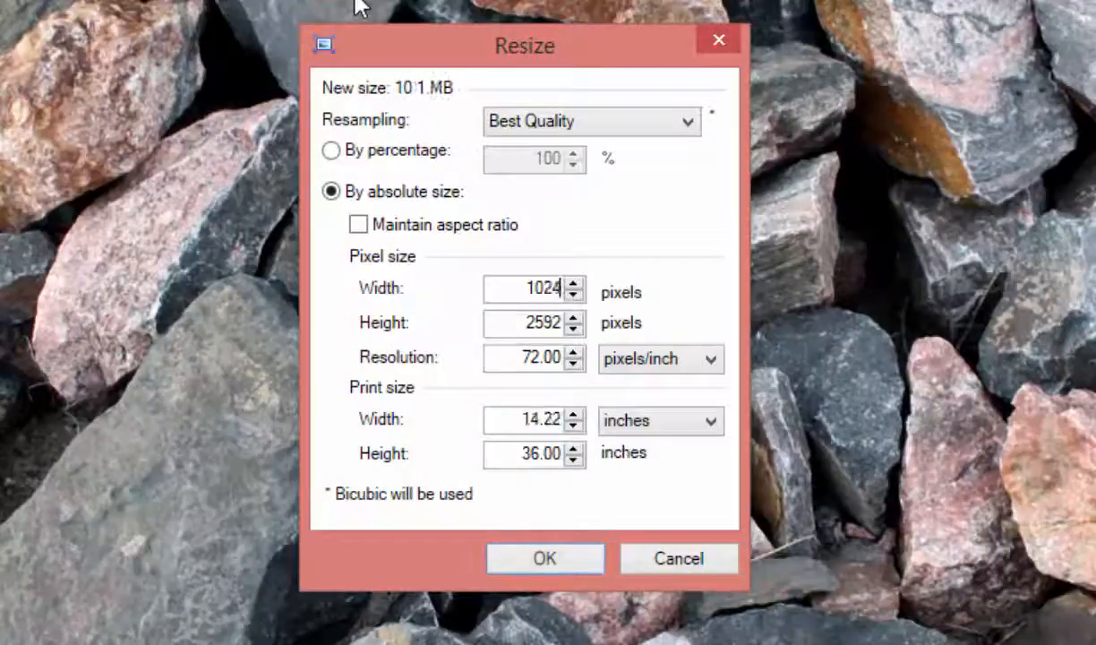
double_click(559, 322)
text(1024)
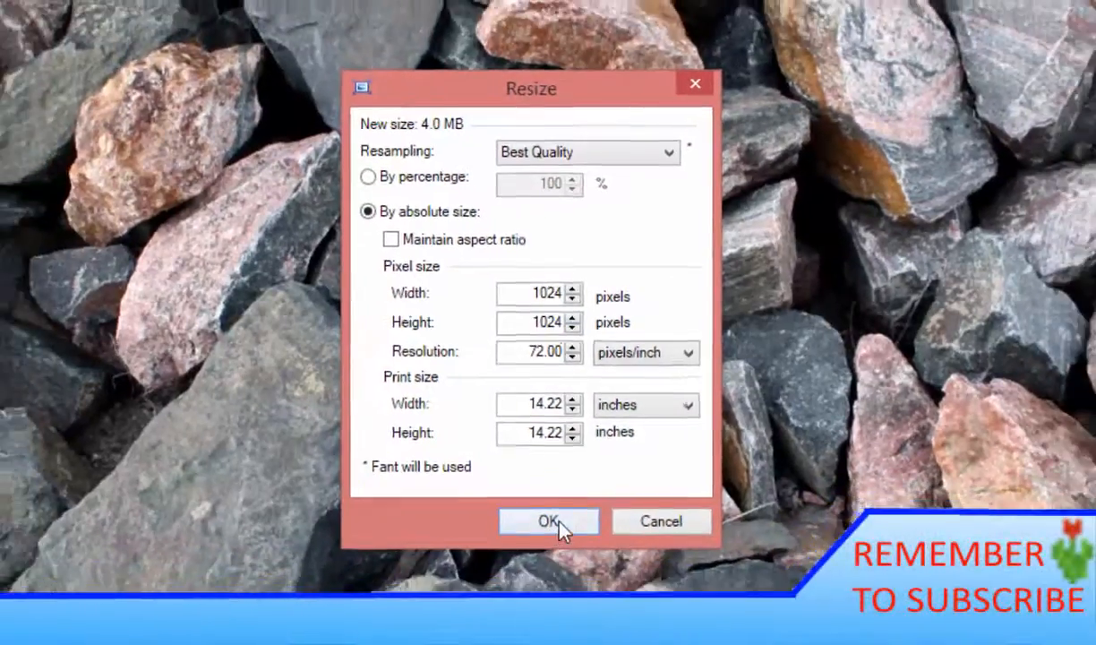
click(547, 558)
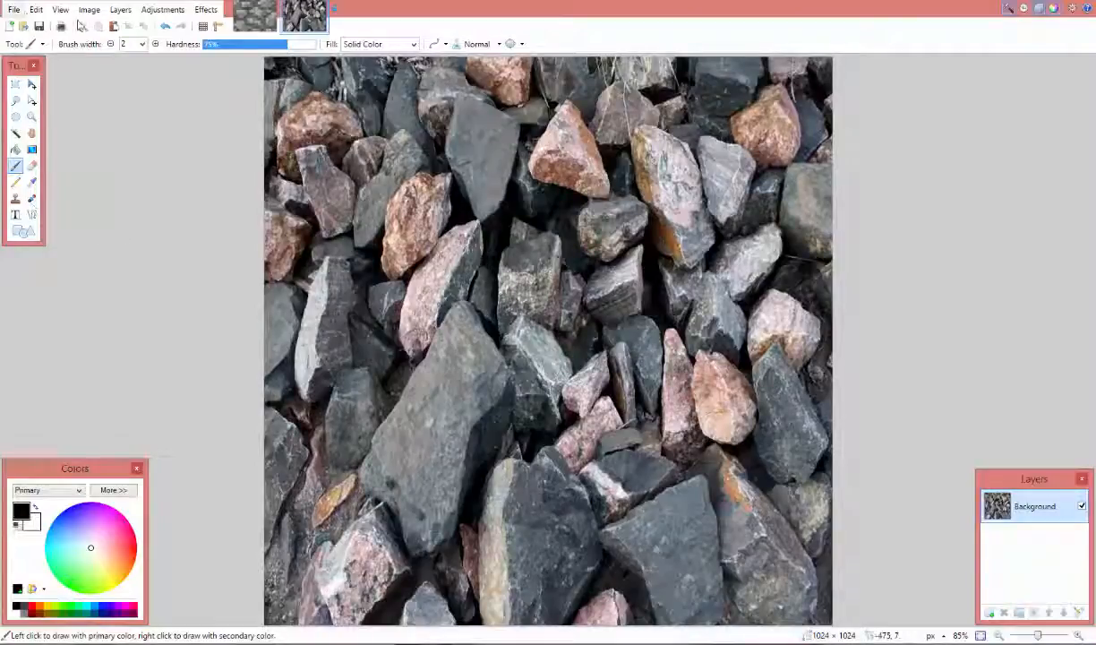
- Save the resized rocks photo and add its file as a new layer over the cobblestone texture
click(15, 11)
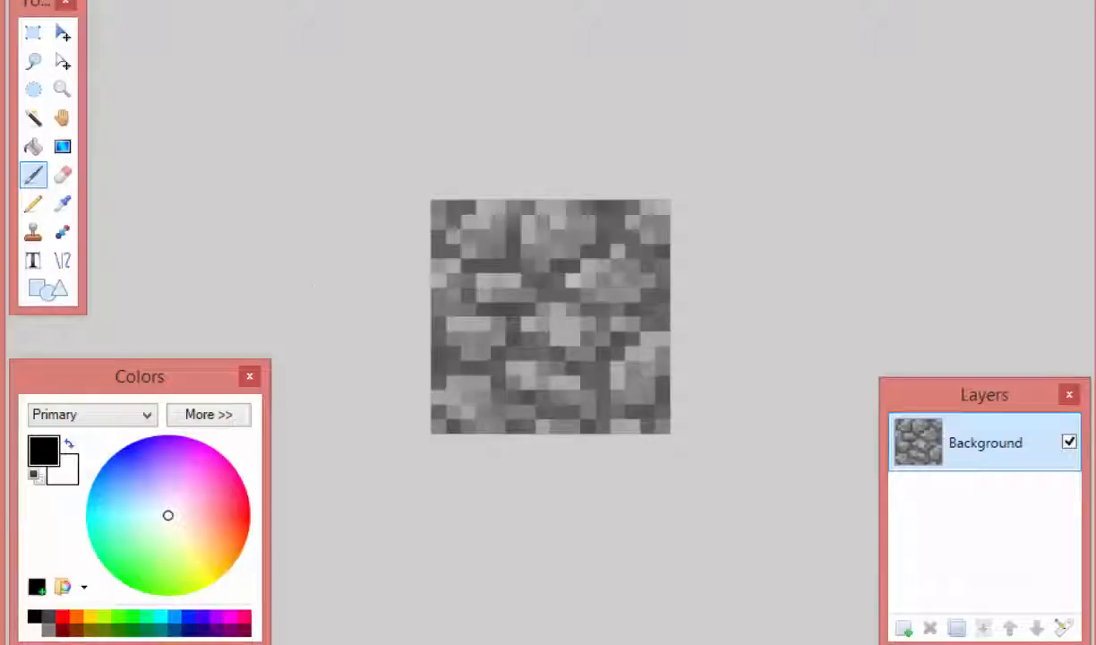
drag(4, 442, 533, 376)
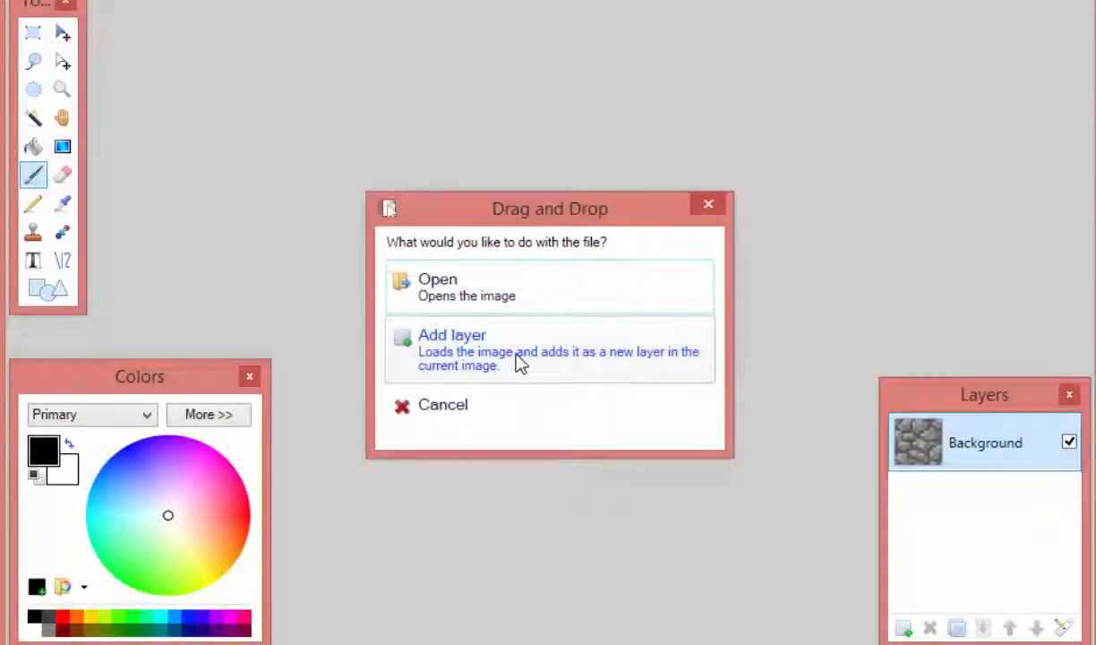
click(520, 362)
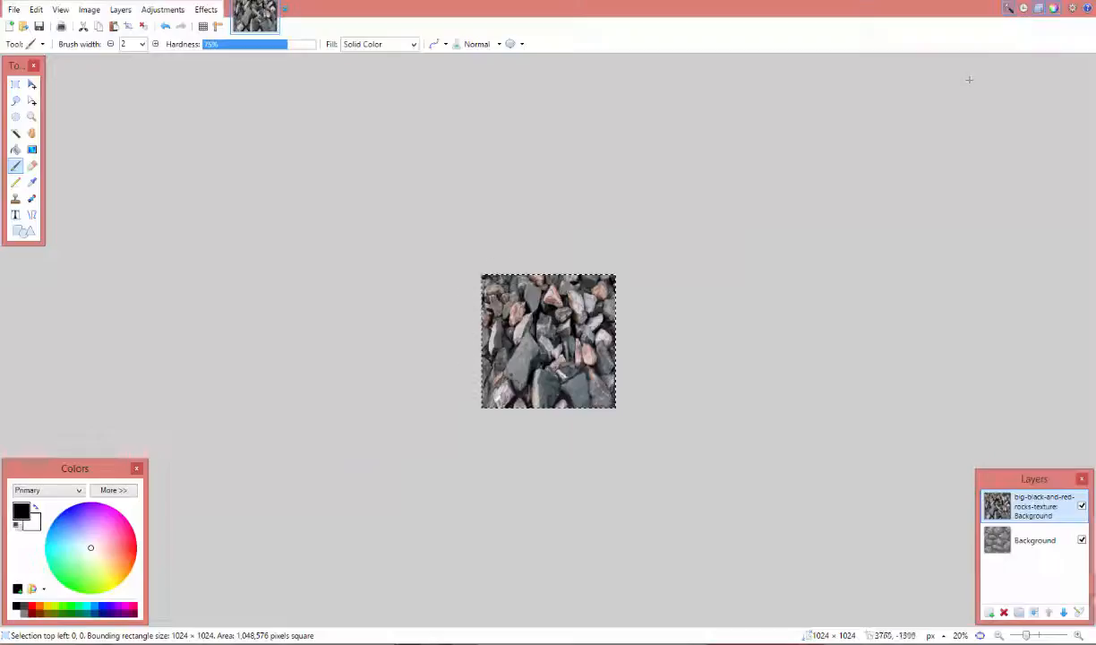
- Try the Difference blending mode on the rocks layer and set it back to Normal
scroll(424, 328, up, 4)
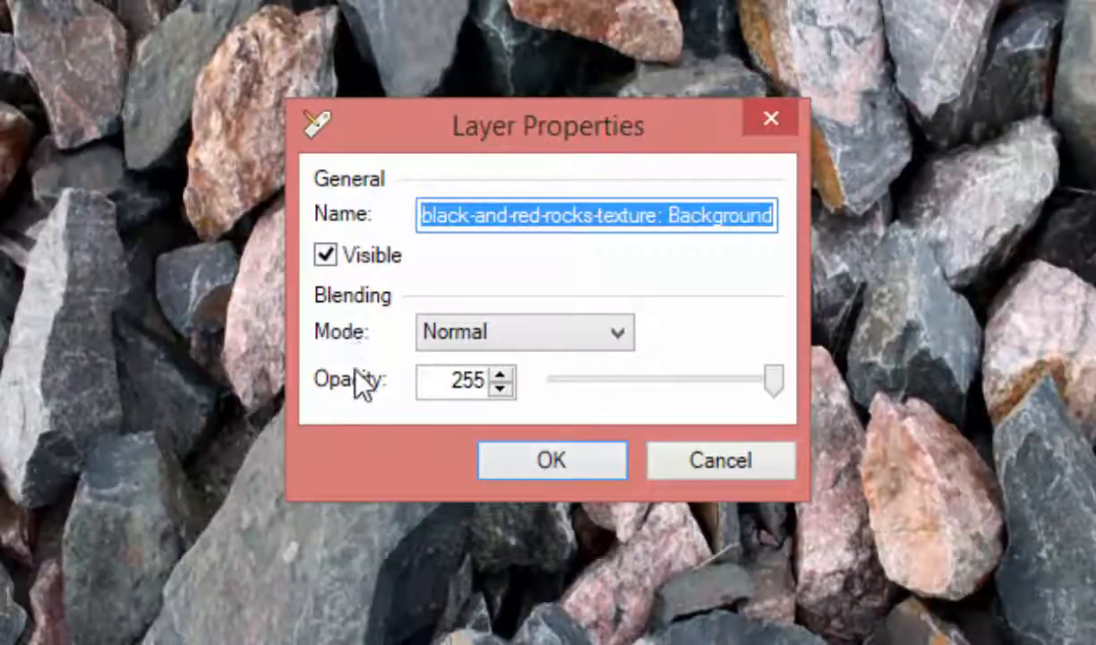
click(427, 326)
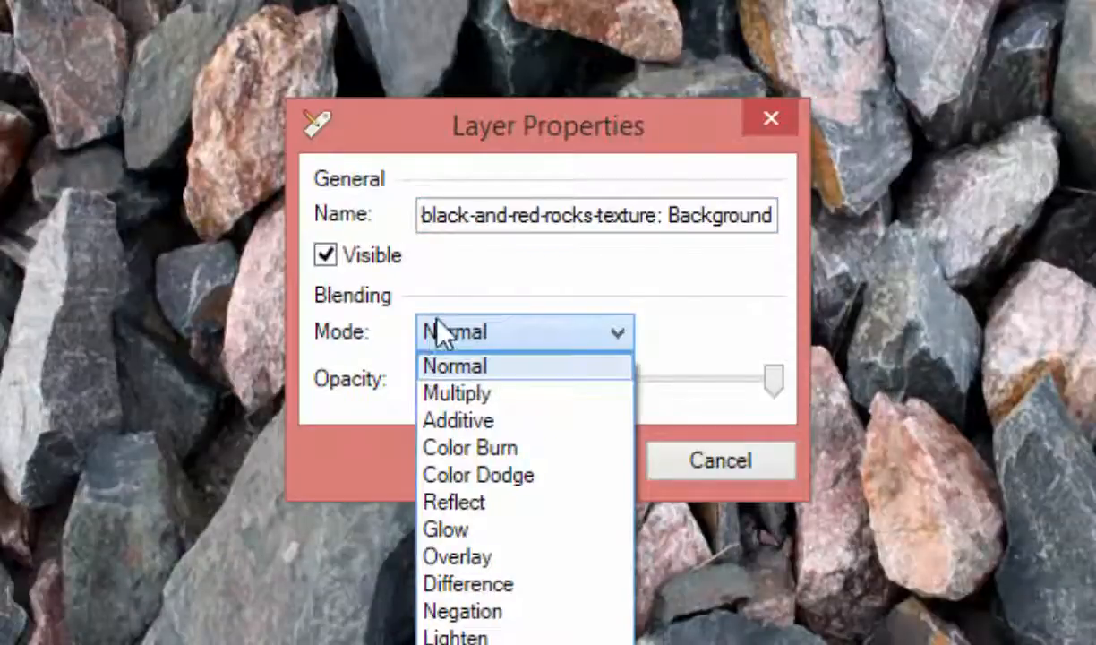
click(458, 582)
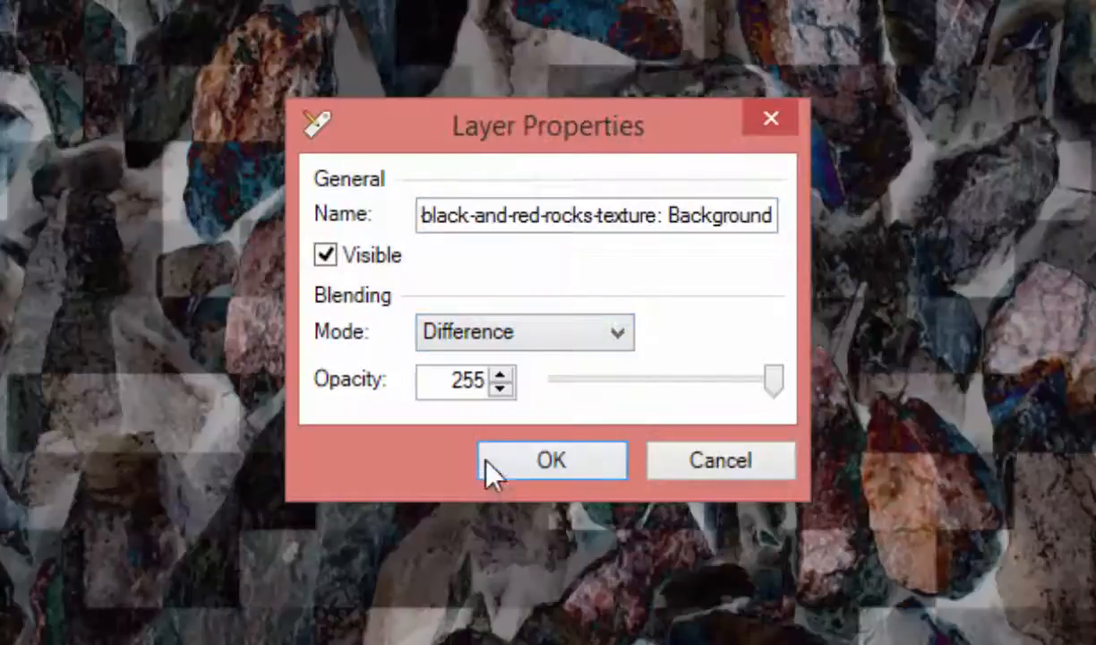
click(458, 329)
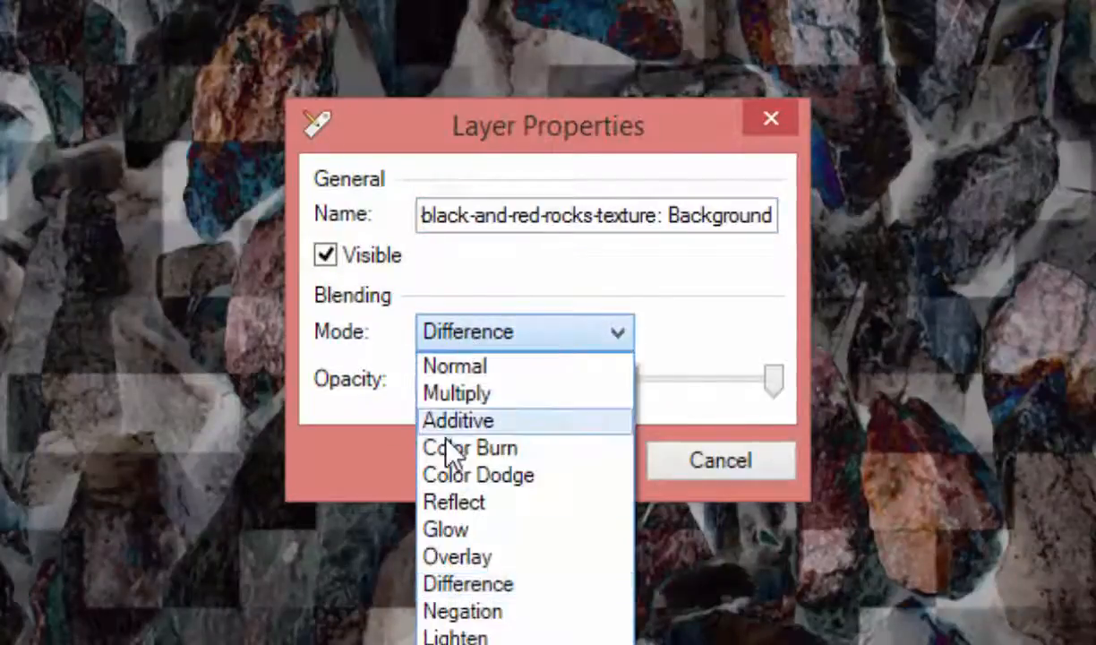
click(458, 373)
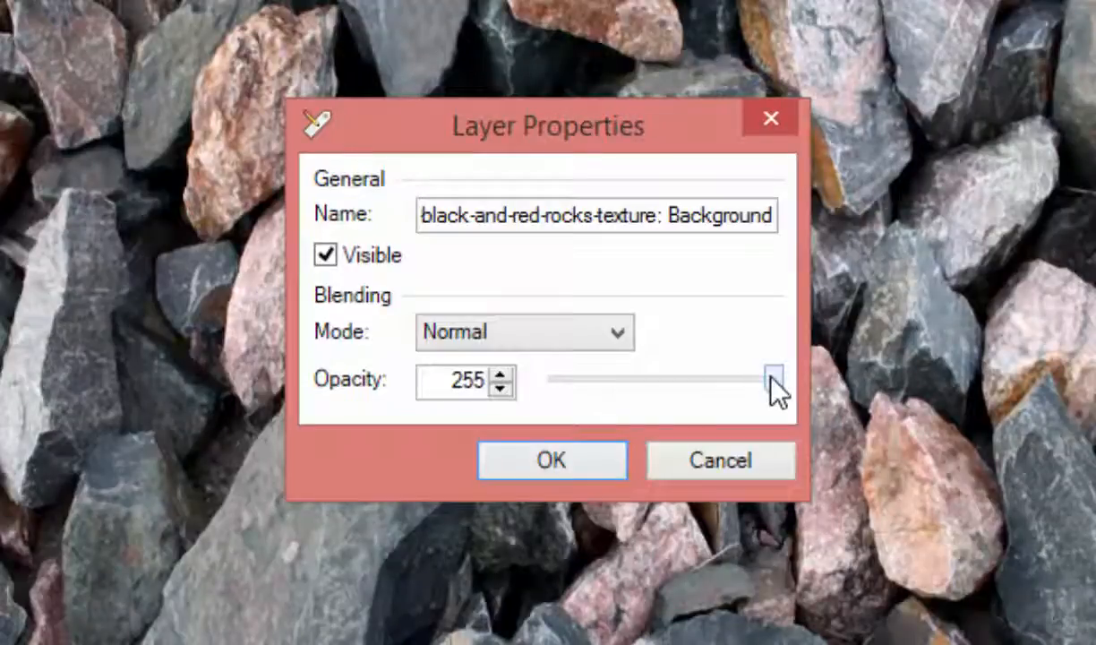
- Lower the rocks layer's opacity so the cobblestone pixels show through, and apply the layer properties
drag(770, 378, 654, 431)
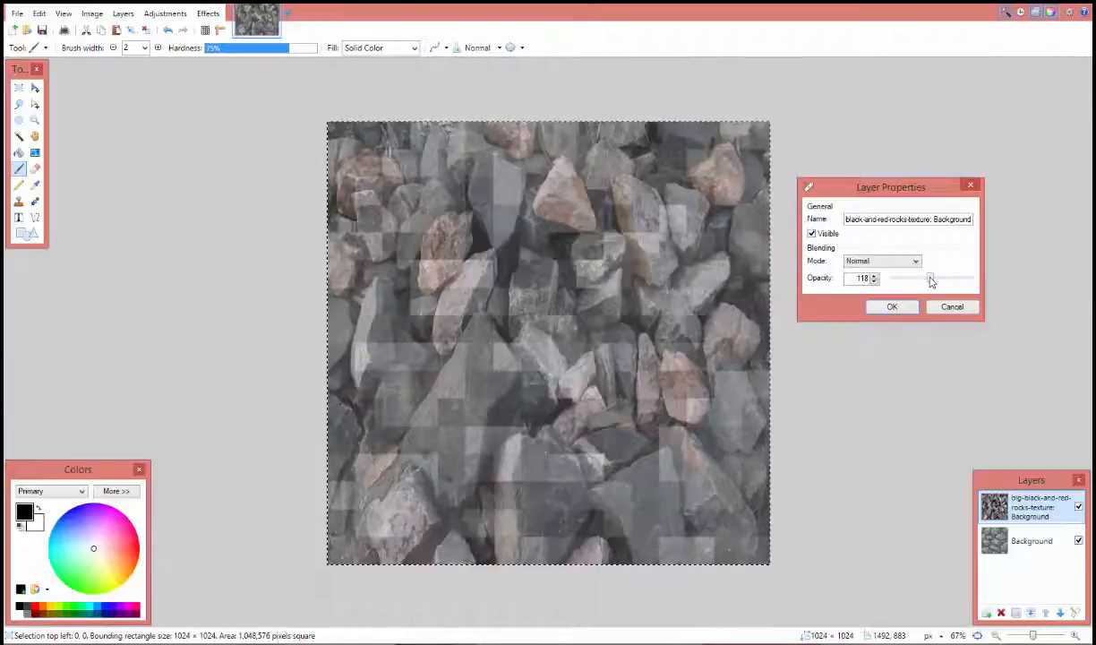
drag(931, 281, 902, 283)
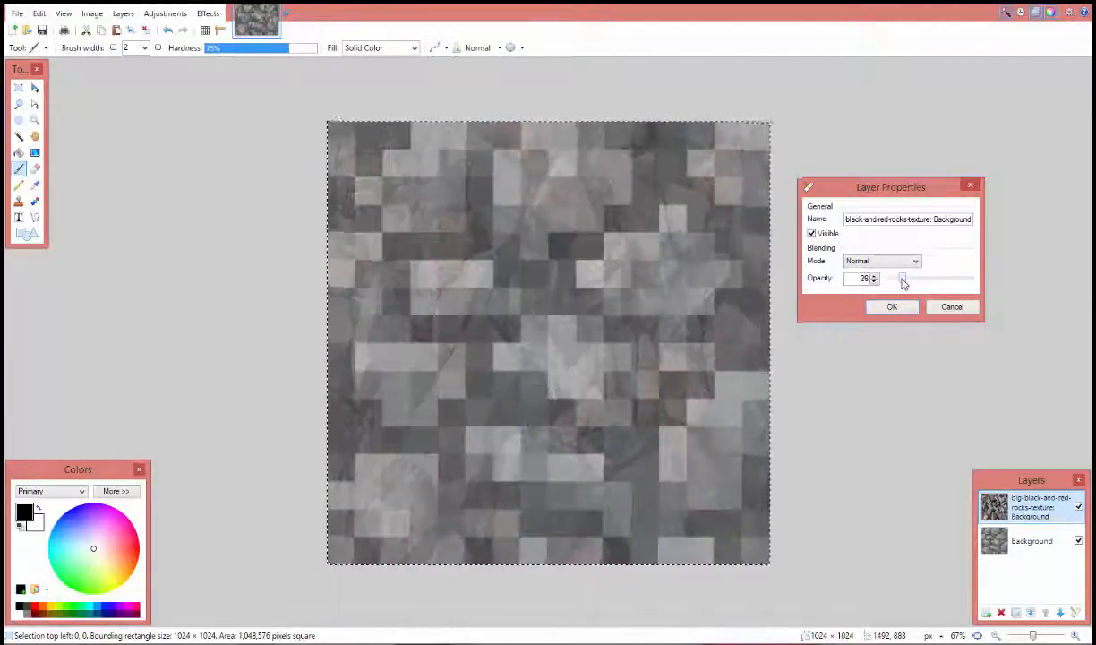
mouse_move(903, 283)
mouse_down()
mouse_move(938, 284)
mouse_move(915, 281)
mouse_up()
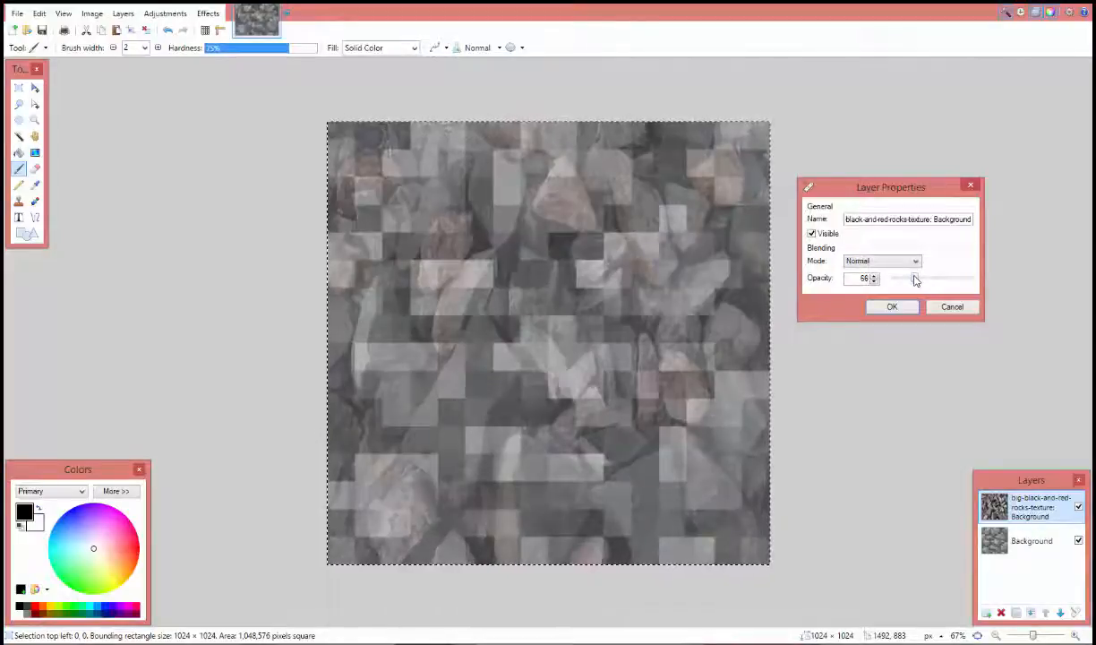
double_click(863, 279)
click(892, 307)
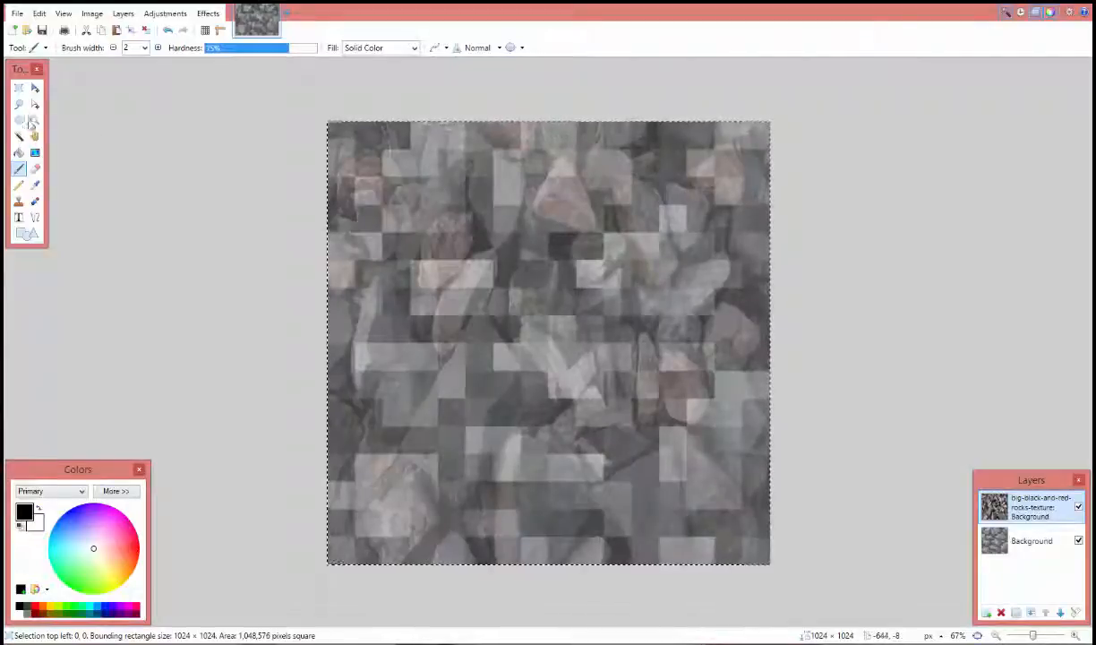
- Try Magic Wand selections at 50% tolerance on several stones of the rocks layer, clearing each selection
click(18, 136)
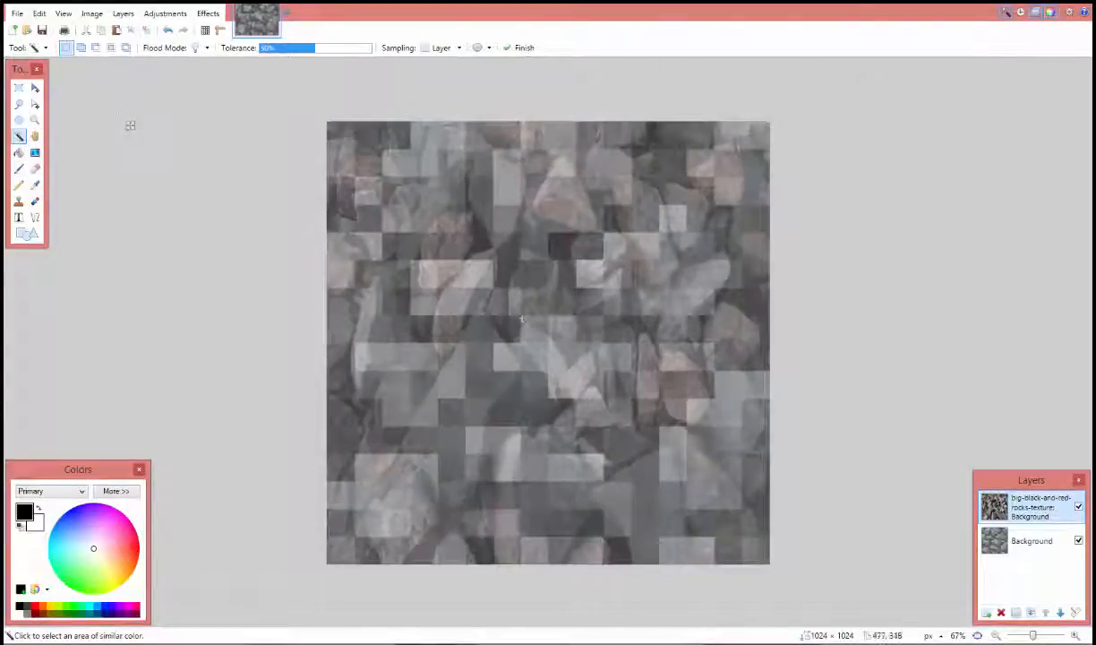
click(570, 367)
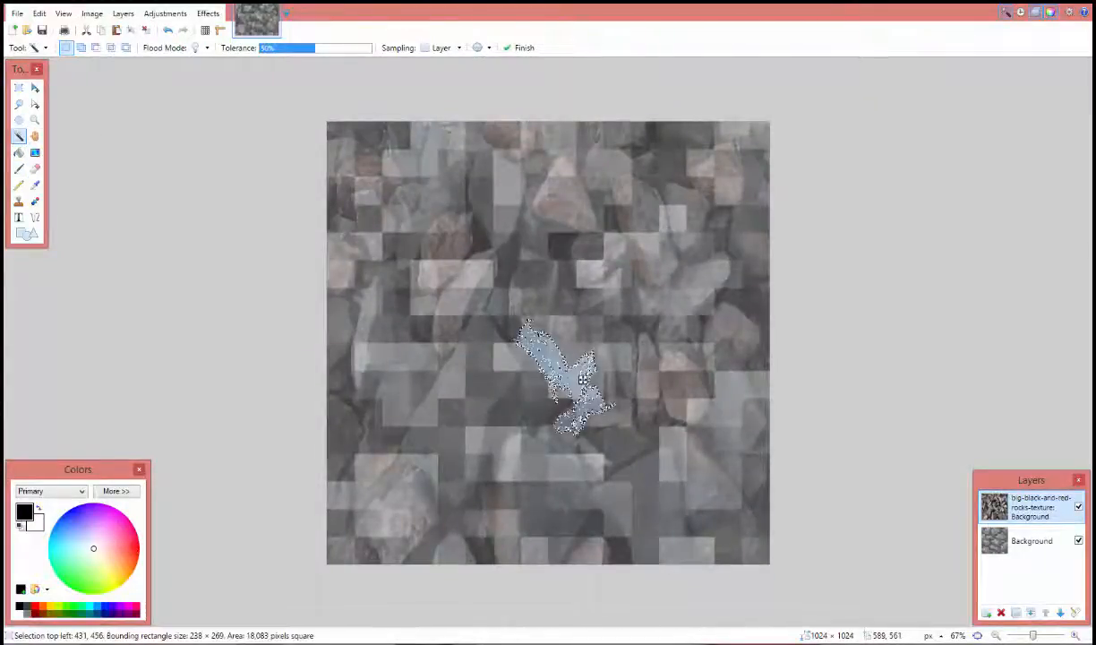
click(354, 342)
click(284, 325)
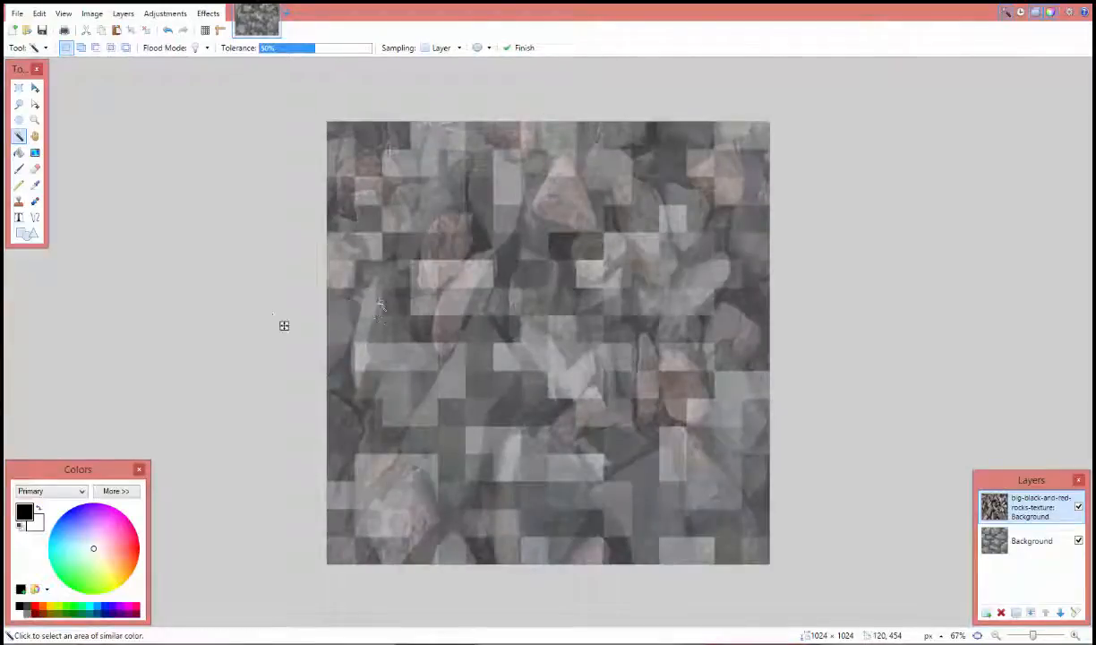
click(451, 417)
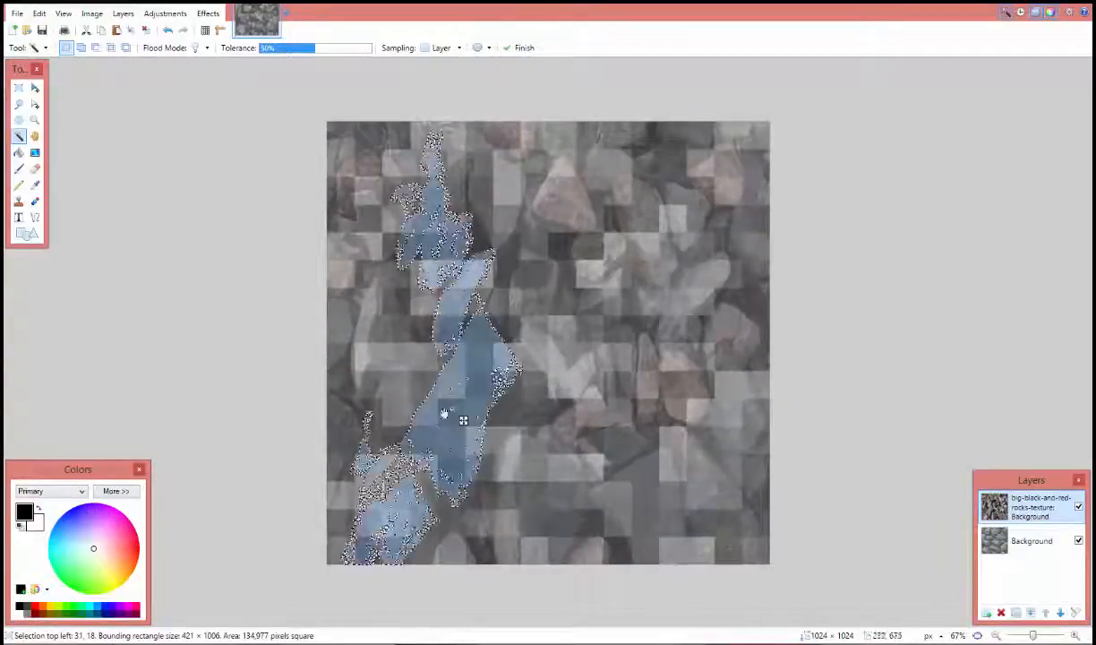
click(247, 317)
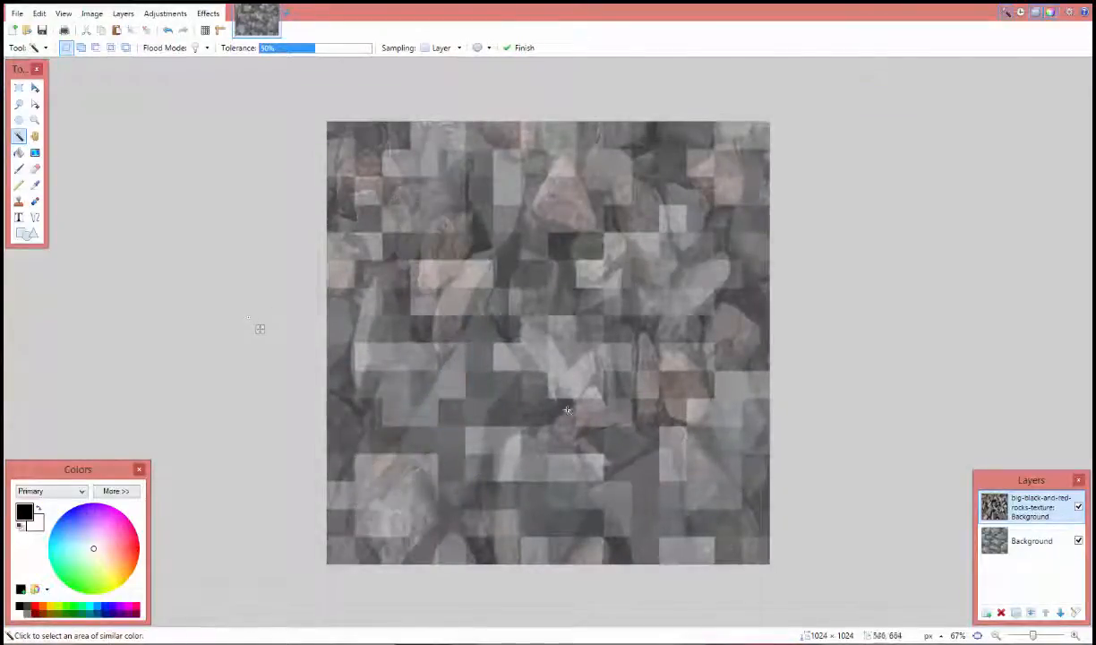